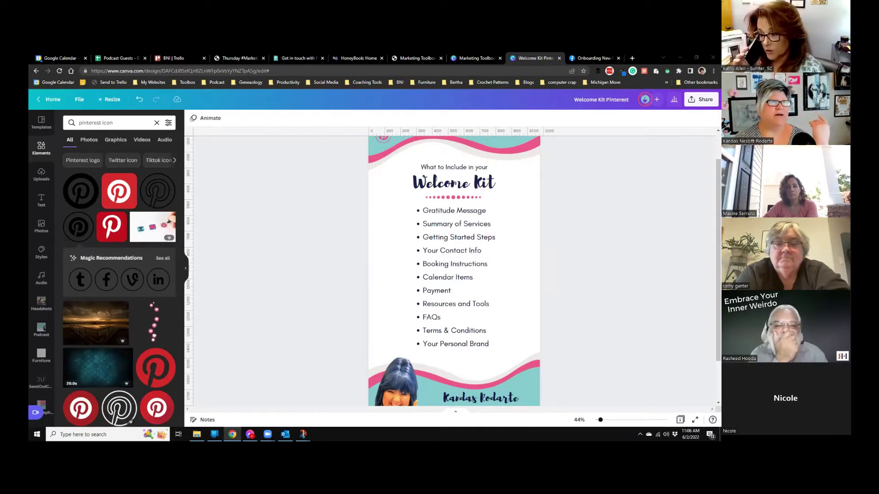
{"action": "scroll", "coordinate": [542, 218], "scroll_direction": "up", "scroll_amount": 1}
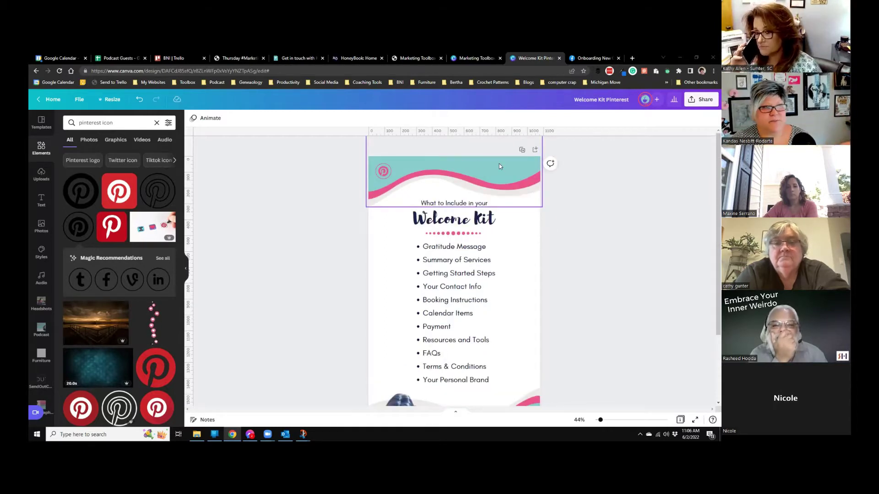
{"action": "scroll", "coordinate": [513, 190], "scroll_direction": "down", "scroll_amount": 2}
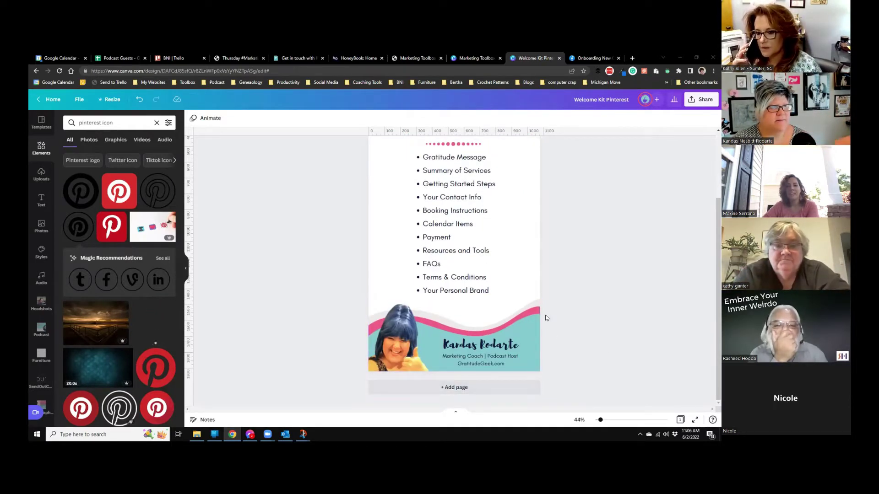
{"action": "scroll", "coordinate": [359, 369], "scroll_direction": "up", "scroll_amount": 2}
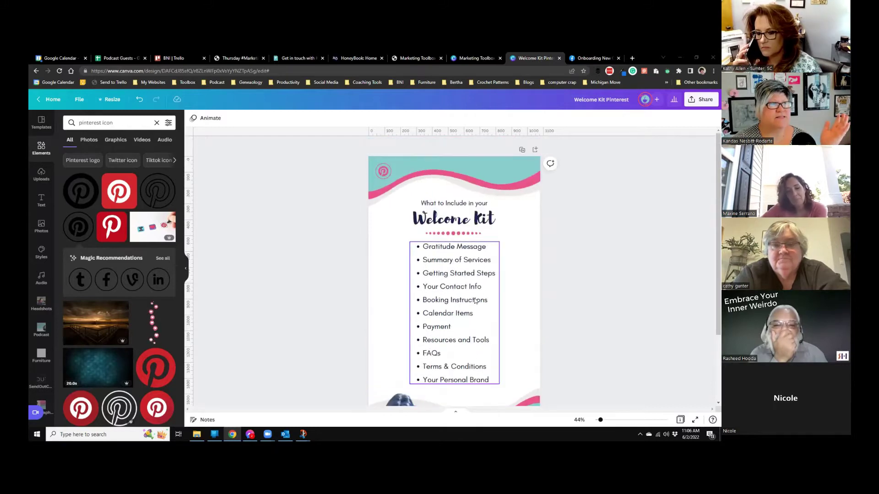
{"action": "scroll", "coordinate": [531, 262], "scroll_direction": "down", "scroll_amount": 1}
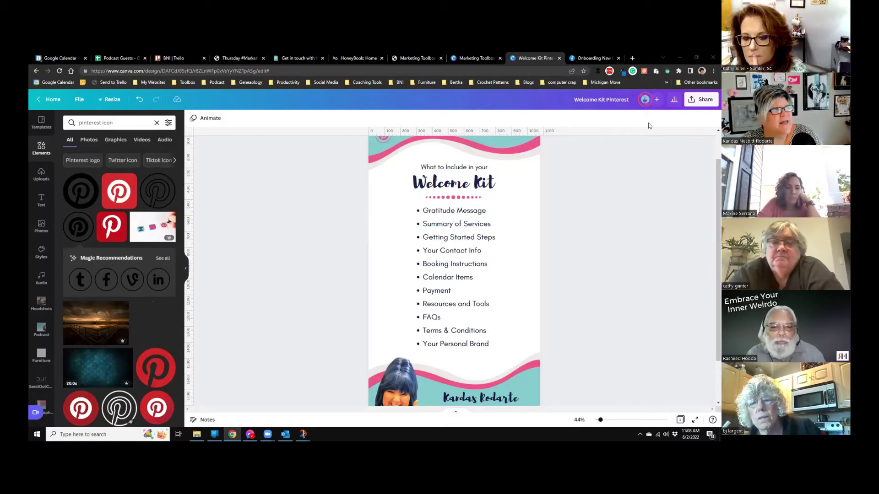
Switch to the Marketing Toolbox Welcome Package tab and review its front, back, flap and Inside 1 pages
{"action": "left_click", "coordinate": [457, 59]}
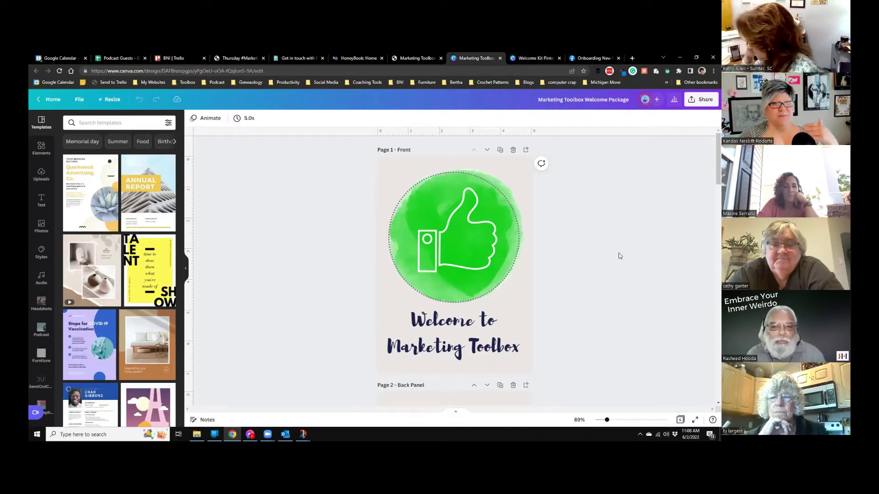
{"action": "scroll", "coordinate": [601, 257], "scroll_direction": "down", "scroll_amount": 3}
{"action": "scroll", "coordinate": [601, 257], "scroll_direction": "down", "scroll_amount": 3}
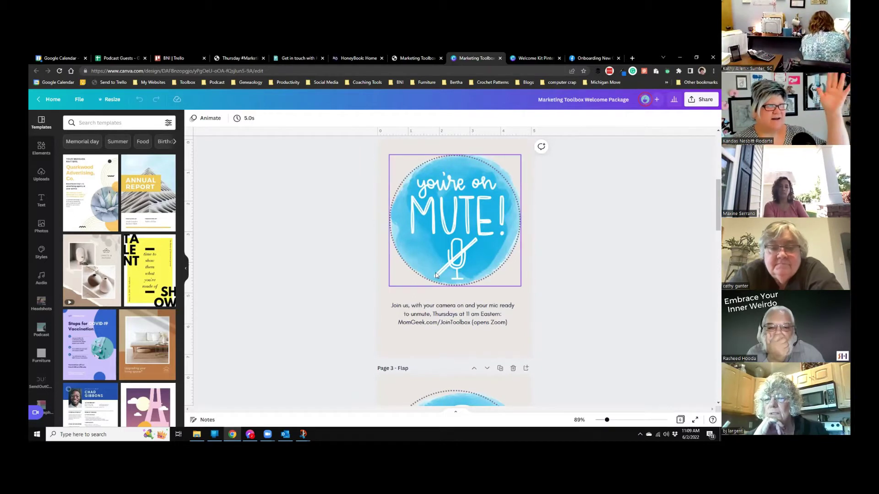
{"action": "scroll", "coordinate": [434, 284], "scroll_direction": "down", "scroll_amount": 5}
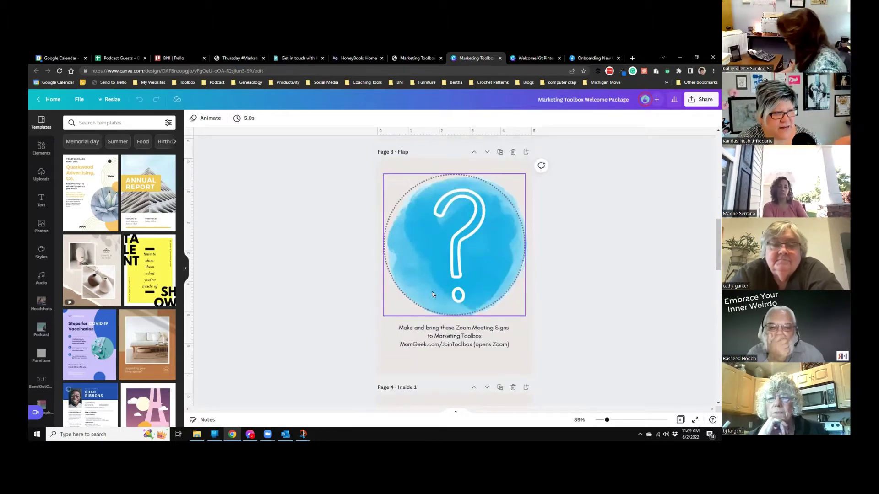
{"action": "scroll", "coordinate": [431, 294], "scroll_direction": "down", "scroll_amount": 1}
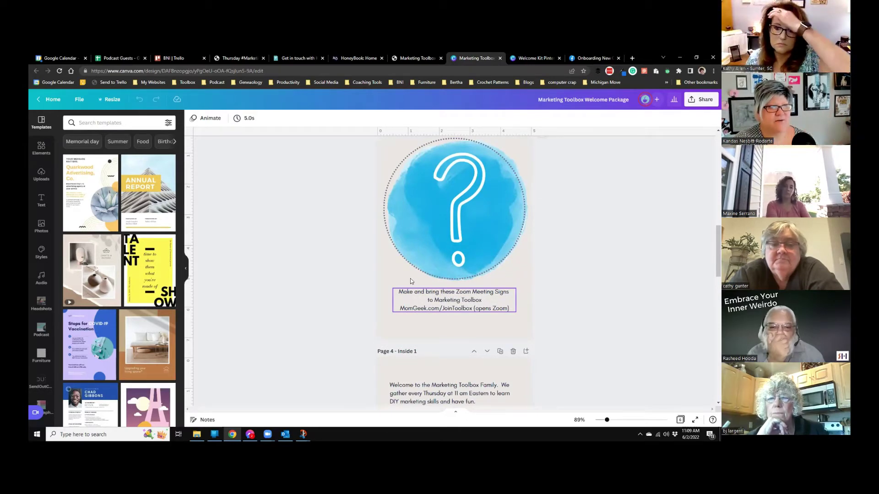
{"action": "scroll", "coordinate": [463, 220], "scroll_direction": "down", "scroll_amount": 5}
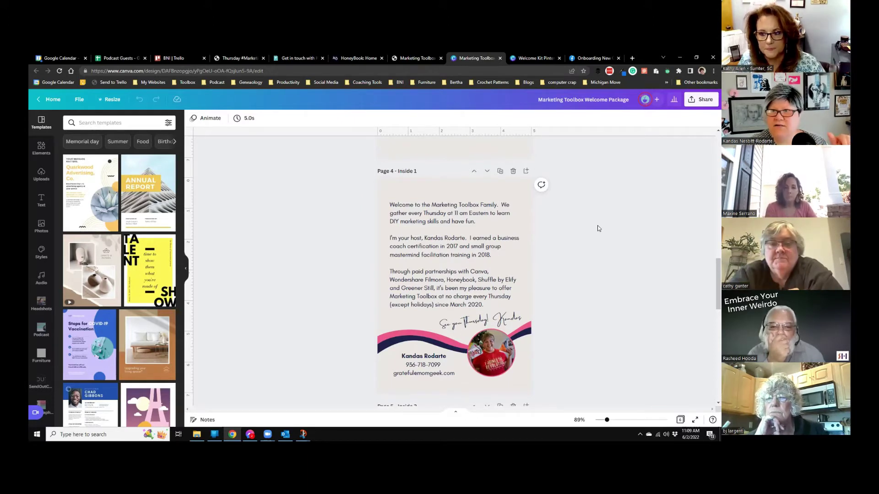
{"action": "scroll", "coordinate": [612, 208], "scroll_direction": "down", "scroll_amount": 4}
{"action": "scroll", "coordinate": [612, 207], "scroll_direction": "down", "scroll_amount": 1}
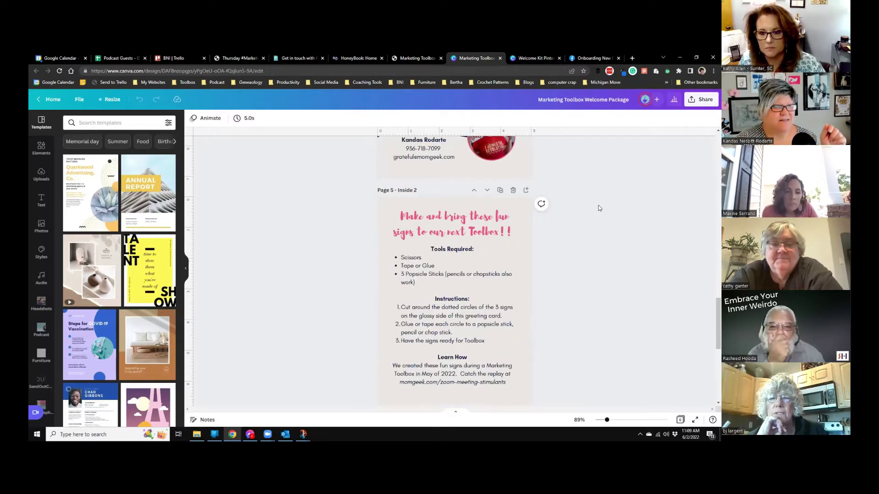
{"action": "scroll", "coordinate": [598, 205], "scroll_direction": "down", "scroll_amount": 2}
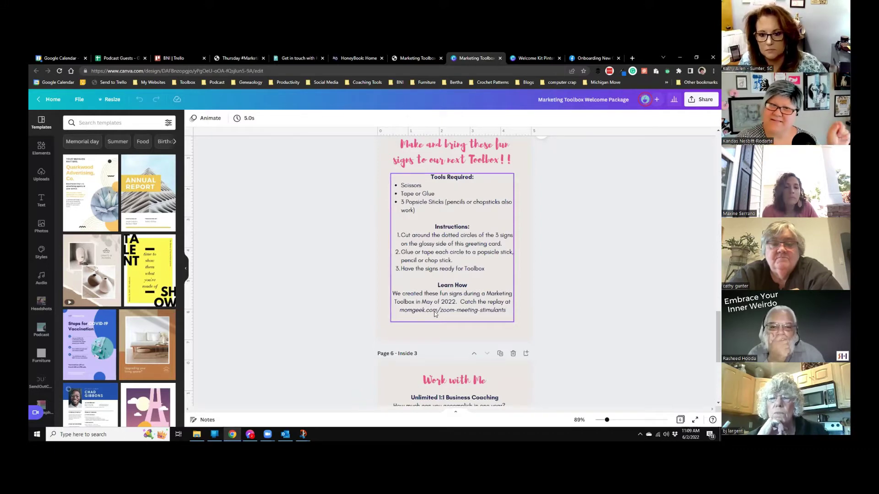
{"action": "scroll", "coordinate": [432, 311], "scroll_direction": "down", "scroll_amount": 4}
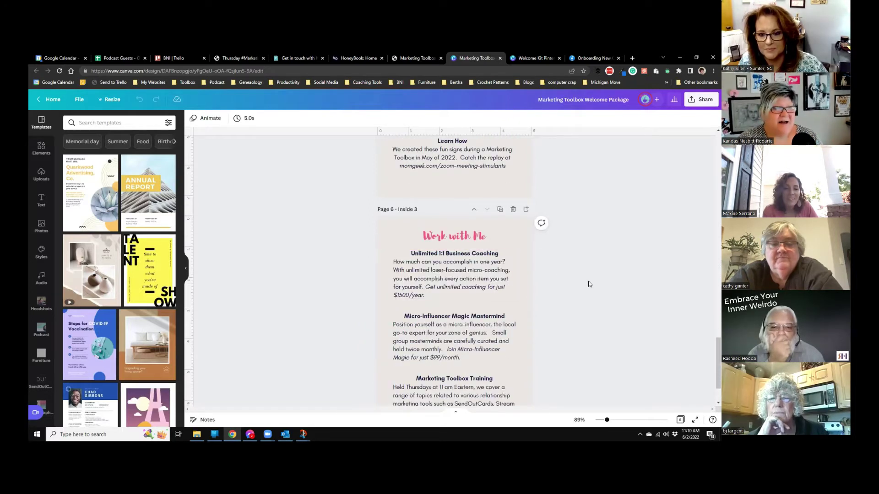
{"action": "scroll", "coordinate": [589, 284], "scroll_direction": "down", "scroll_amount": 2}
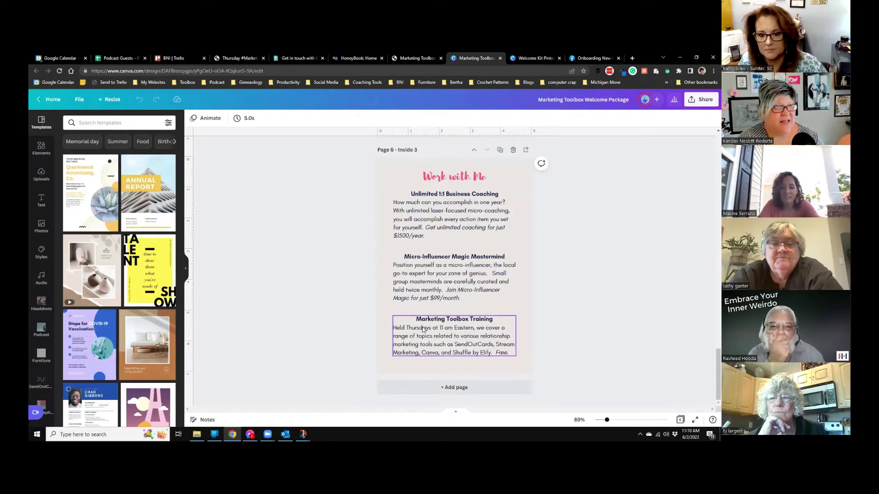
{"action": "scroll", "coordinate": [423, 328], "scroll_direction": "up", "scroll_amount": 8}
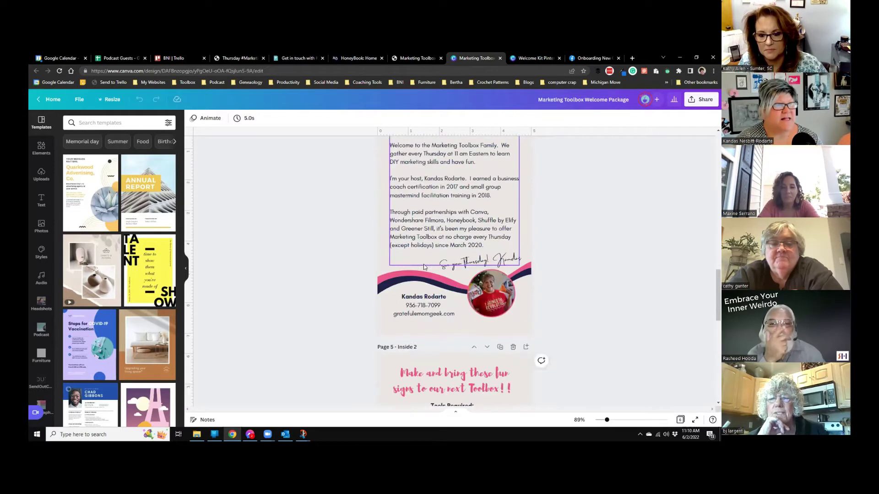
{"action": "scroll", "coordinate": [424, 267], "scroll_direction": "up", "scroll_amount": 2}
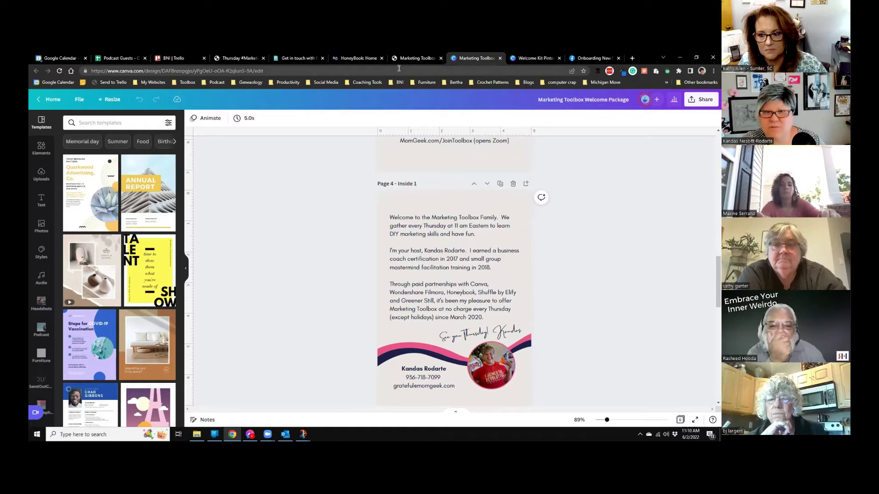
View the Marketing Toolbox blog category page, then return to the Welcome Kit Pinterest design
{"action": "left_click", "coordinate": [417, 57]}
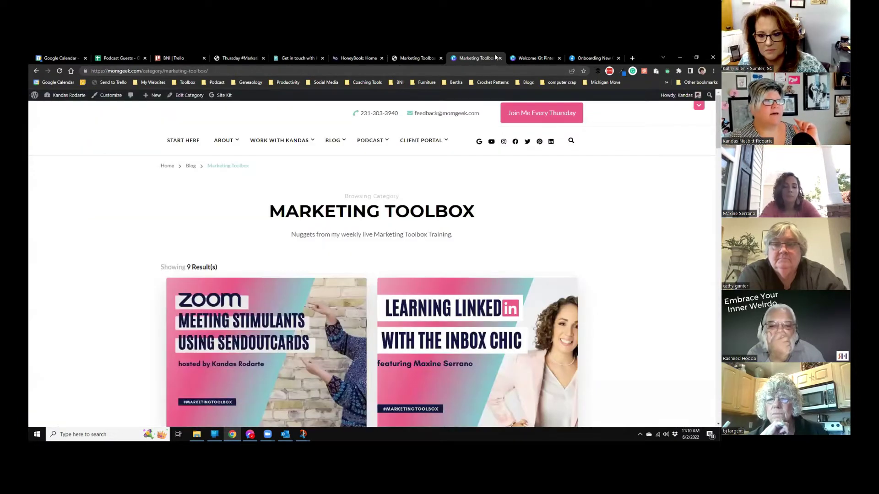
{"action": "left_click", "coordinate": [527, 58]}
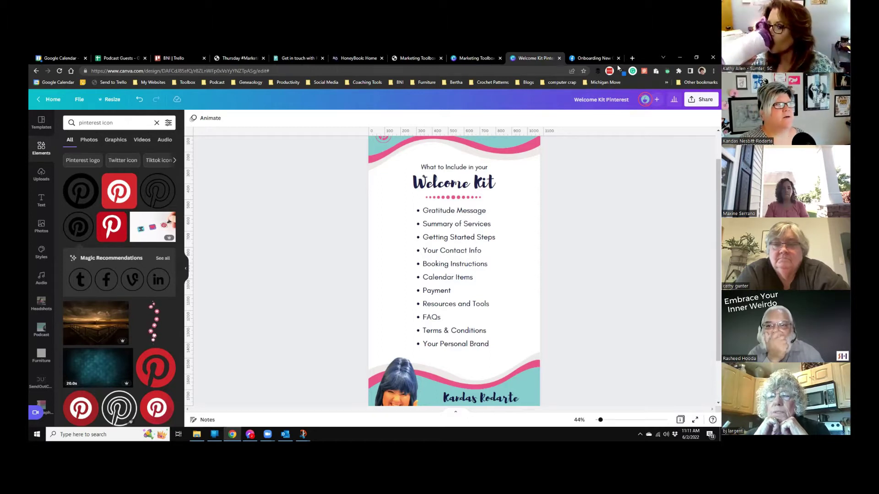
Open a new browser tab to reach the SendOutCards My Campaigns list
{"action": "left_click", "coordinate": [635, 59]}
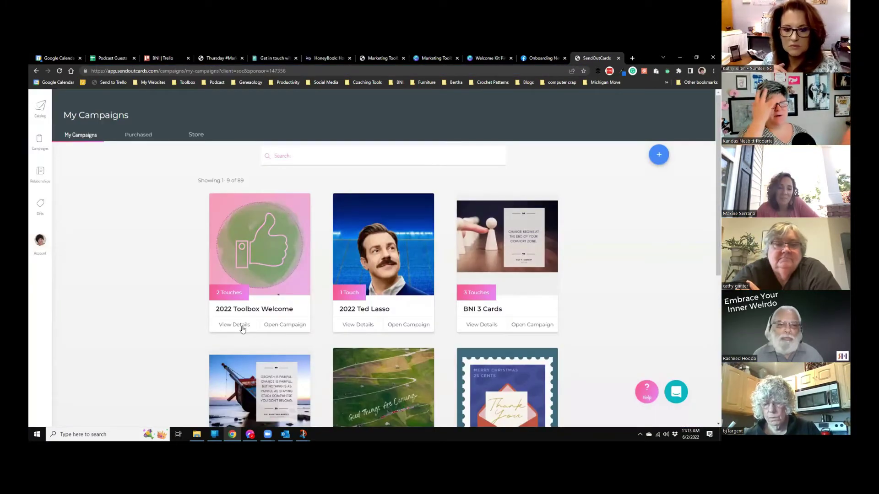
Open the 2022 Toolbox Welcome campaign and preview the Welcome to Marketing Toolbox card through to its back
{"action": "left_click", "coordinate": [284, 325]}
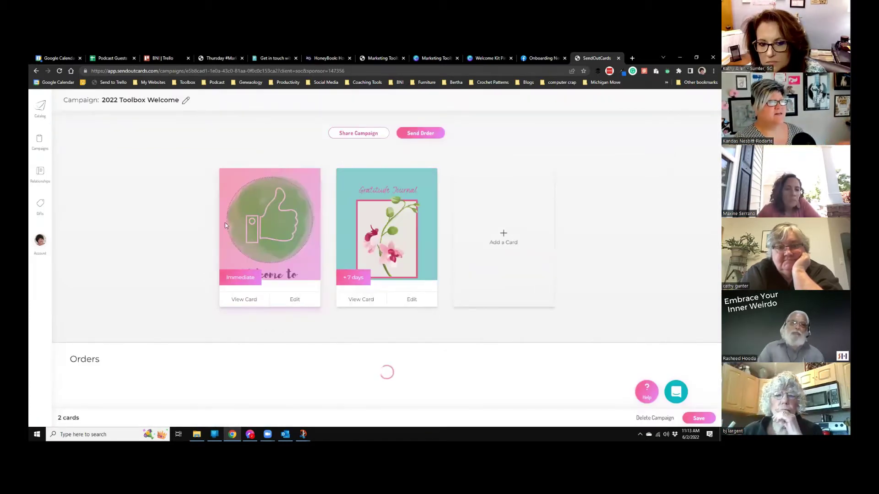
{"action": "left_click", "coordinate": [240, 300]}
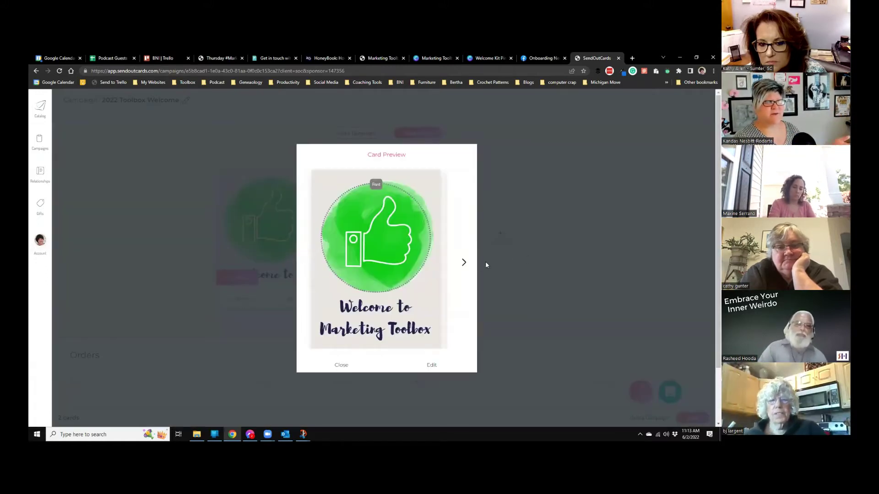
{"action": "left_click", "coordinate": [463, 263]}
{"action": "left_click", "coordinate": [462, 262]}
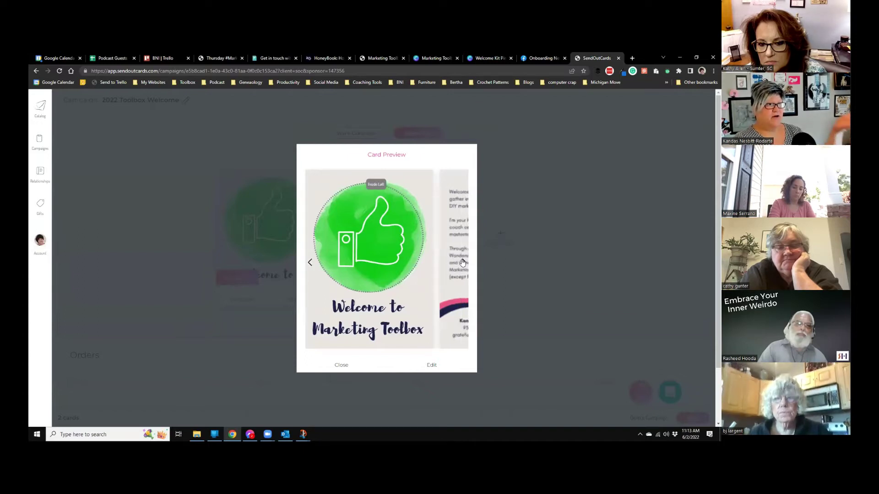
{"action": "left_click", "coordinate": [463, 262]}
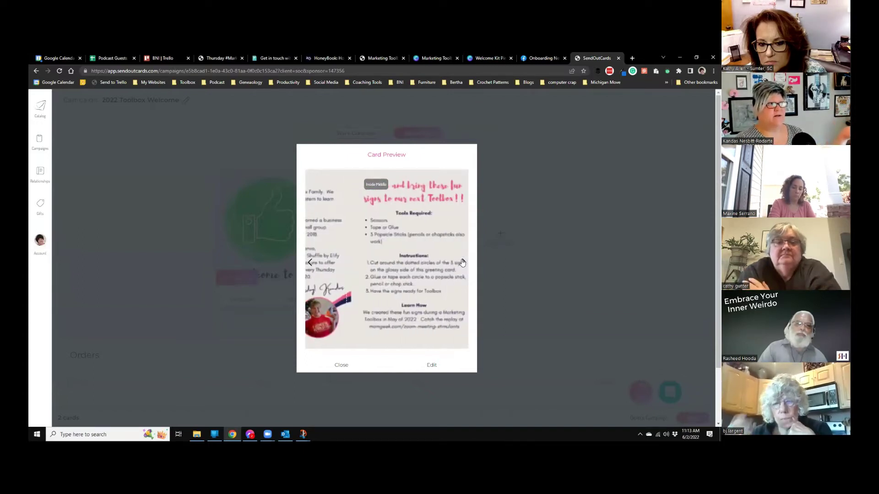
{"action": "left_click", "coordinate": [462, 262]}
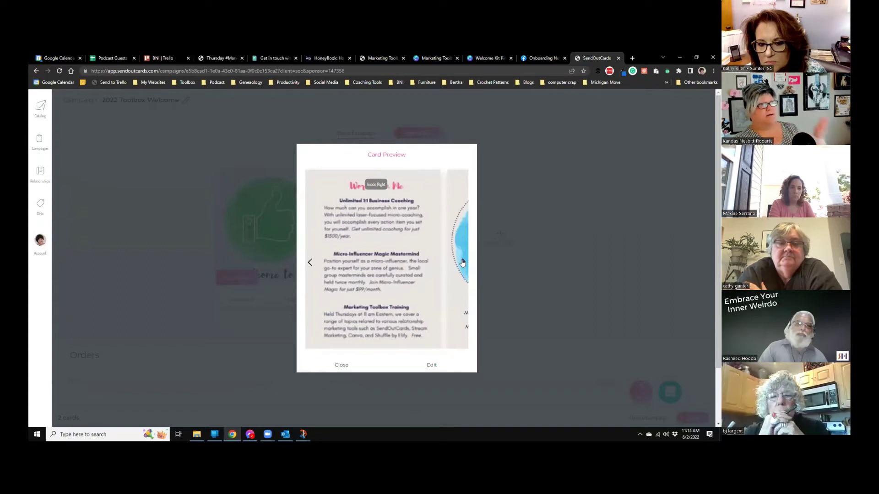
{"action": "left_click", "coordinate": [462, 262]}
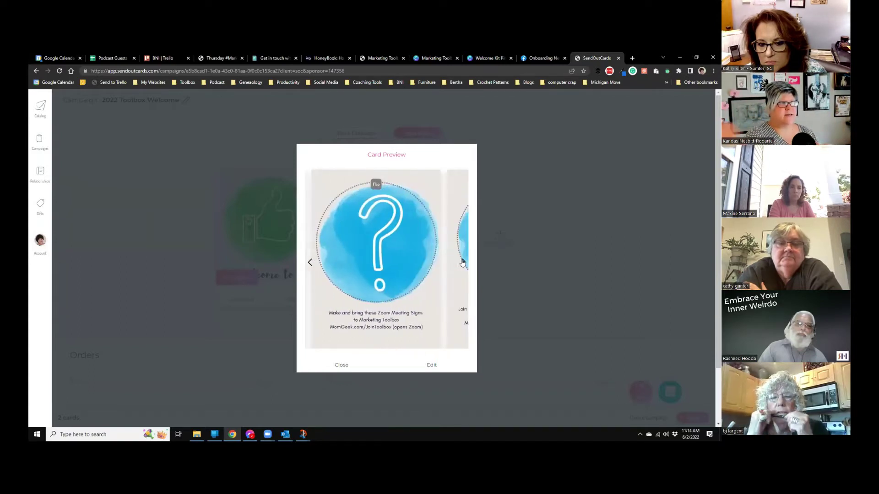
{"action": "left_click", "coordinate": [462, 263]}
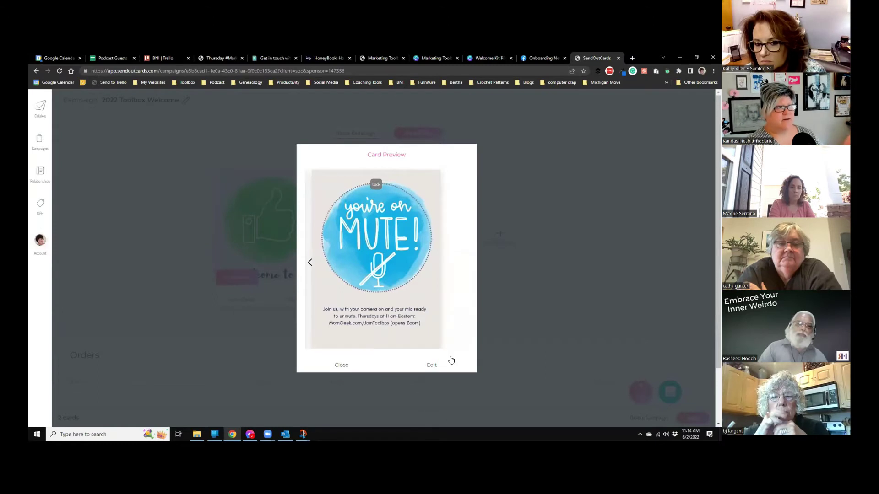
{"action": "left_click", "coordinate": [344, 365]}
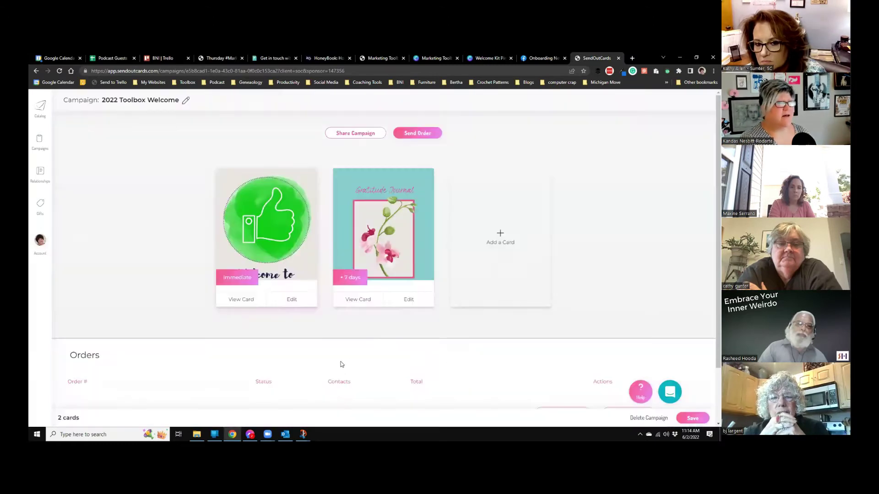
Preview the Gratitude Journal card from inside pages to back, then close the preview
{"action": "left_click", "coordinate": [359, 302]}
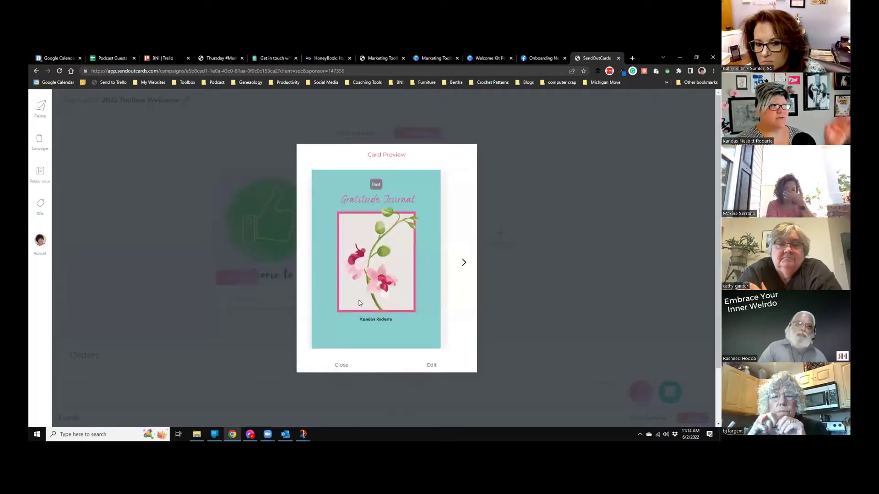
{"action": "left_click", "coordinate": [463, 262]}
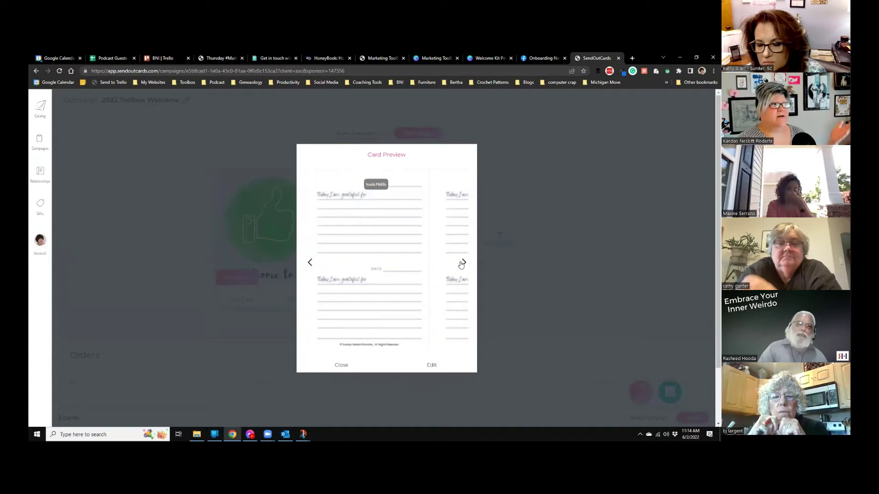
{"action": "left_click", "coordinate": [462, 263]}
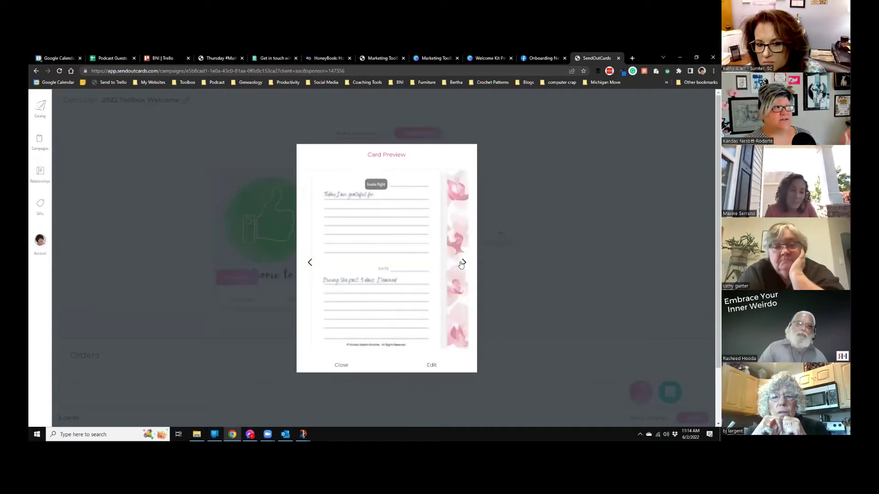
{"action": "left_click", "coordinate": [462, 263]}
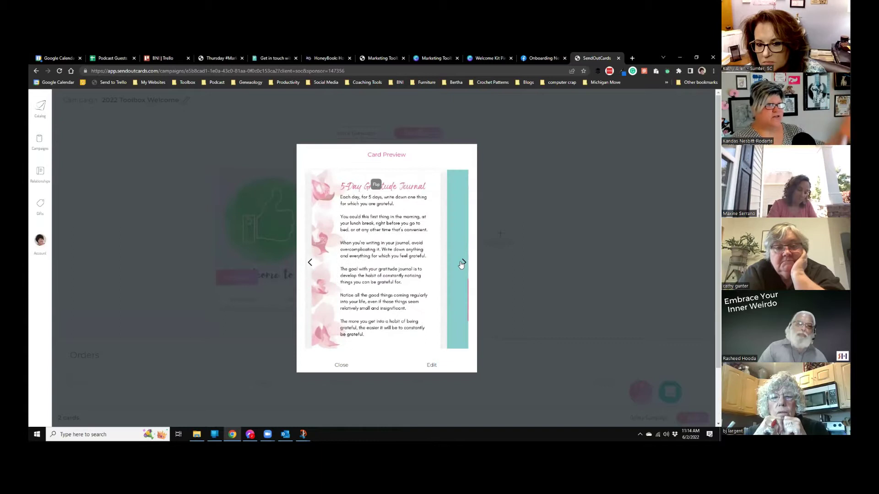
{"action": "left_click", "coordinate": [462, 263]}
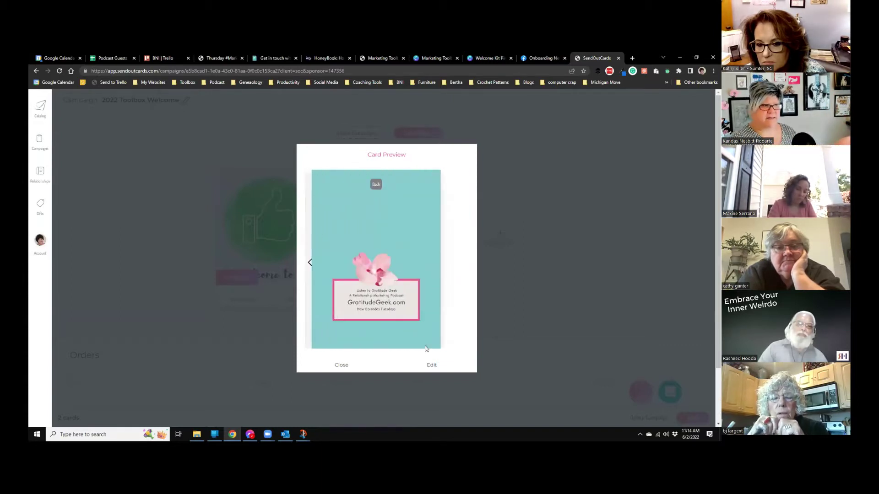
{"action": "left_click", "coordinate": [352, 365]}
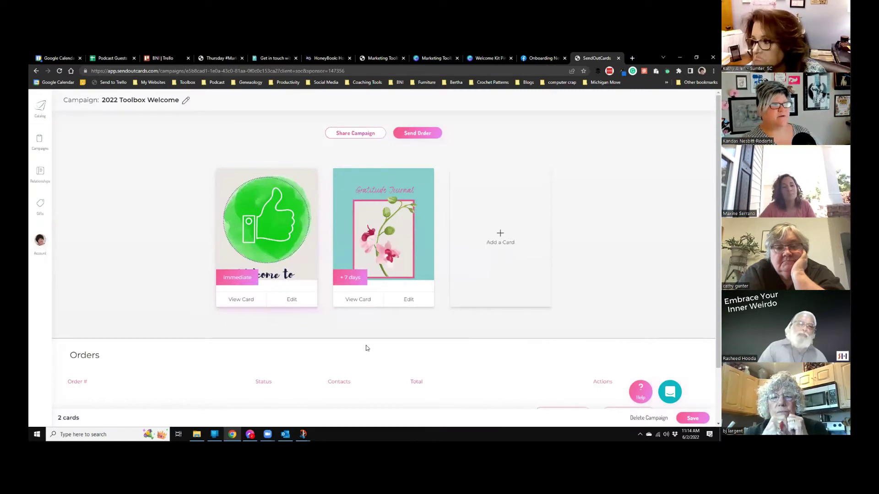
Create an order of both campaign cards for one contact and proceed to checkout
{"action": "left_click", "coordinate": [420, 133]}
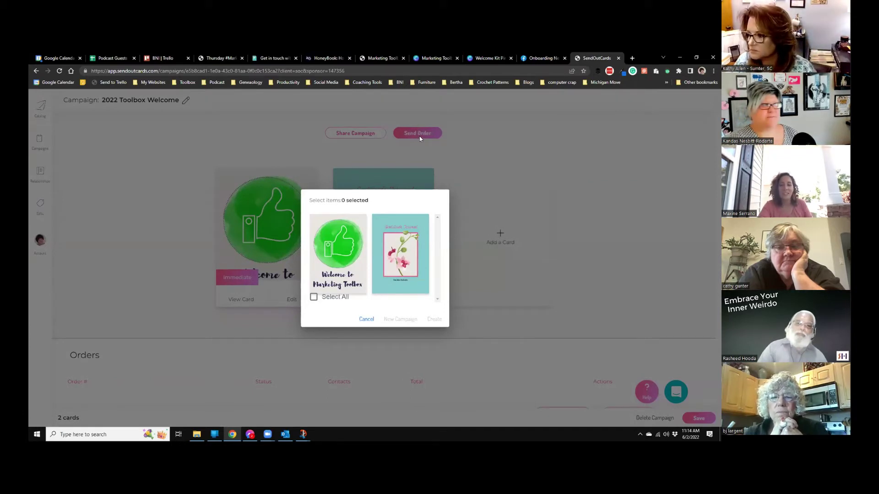
{"action": "left_click", "coordinate": [312, 299]}
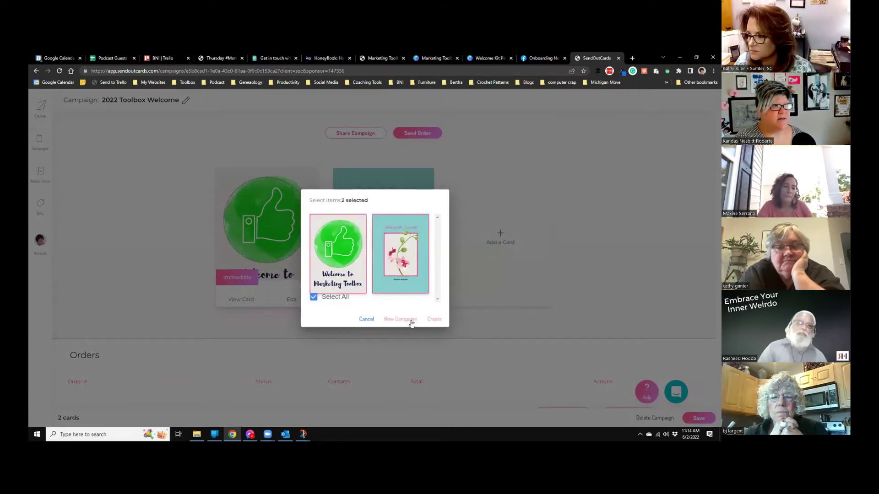
{"action": "left_click", "coordinate": [435, 320]}
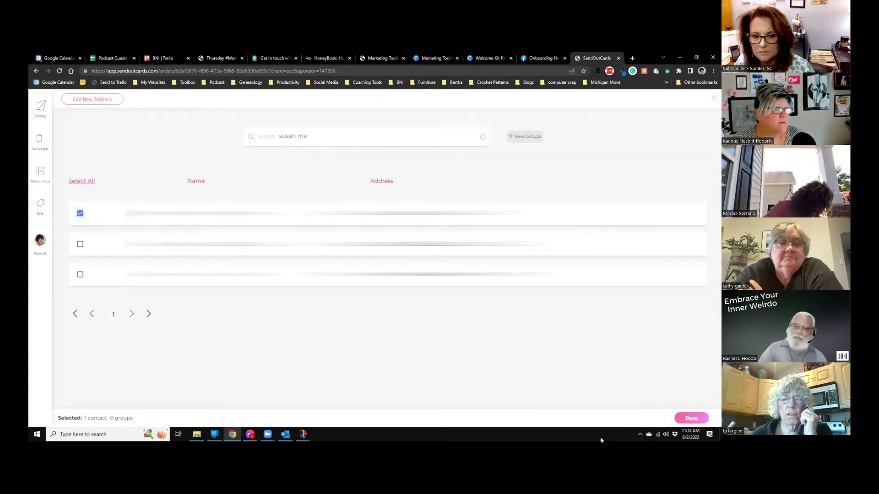
{"action": "left_click", "coordinate": [693, 419]}
{"action": "left_click", "coordinate": [688, 418]}
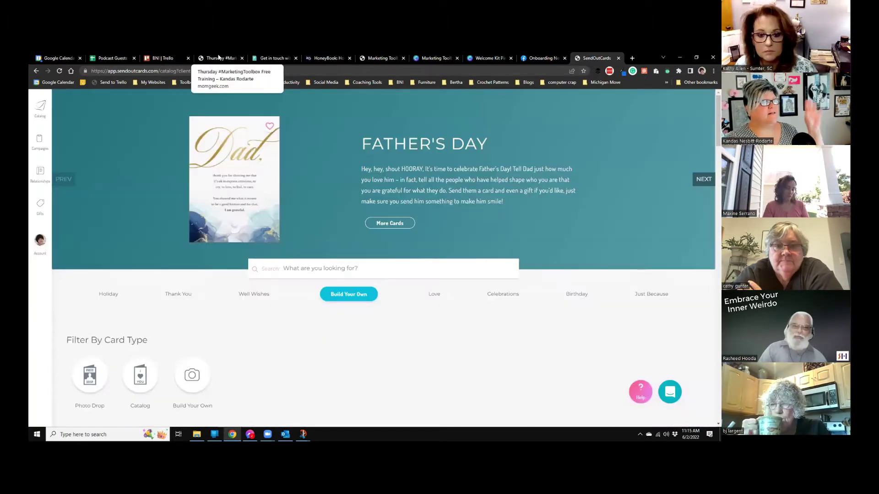
Scroll through the Thursday #MarketingToolbox Free Training page, then switch to the HoneyBook signup form
{"action": "left_click", "coordinate": [218, 58]}
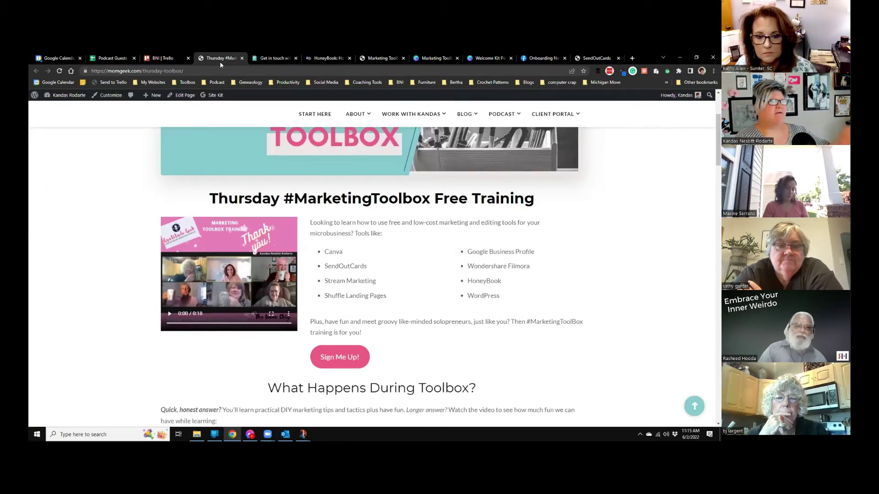
{"action": "scroll", "coordinate": [243, 169], "scroll_direction": "up", "scroll_amount": 3}
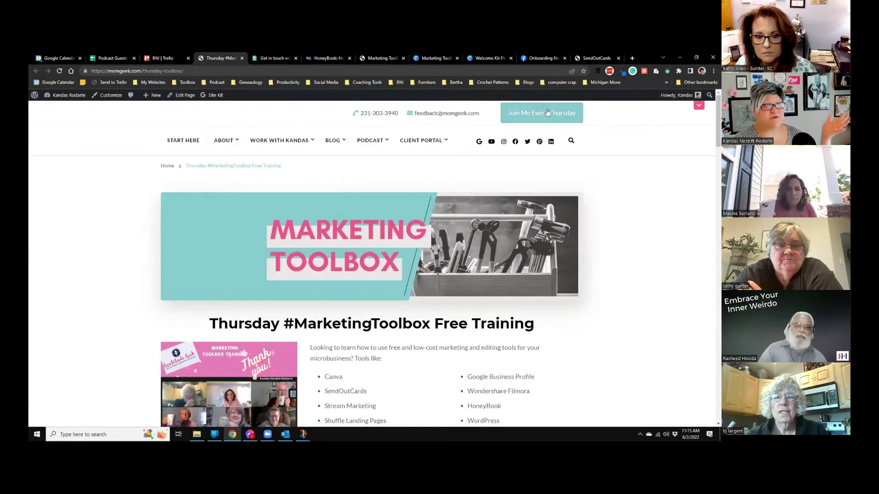
{"action": "scroll", "coordinate": [510, 176], "scroll_direction": "down", "scroll_amount": 3}
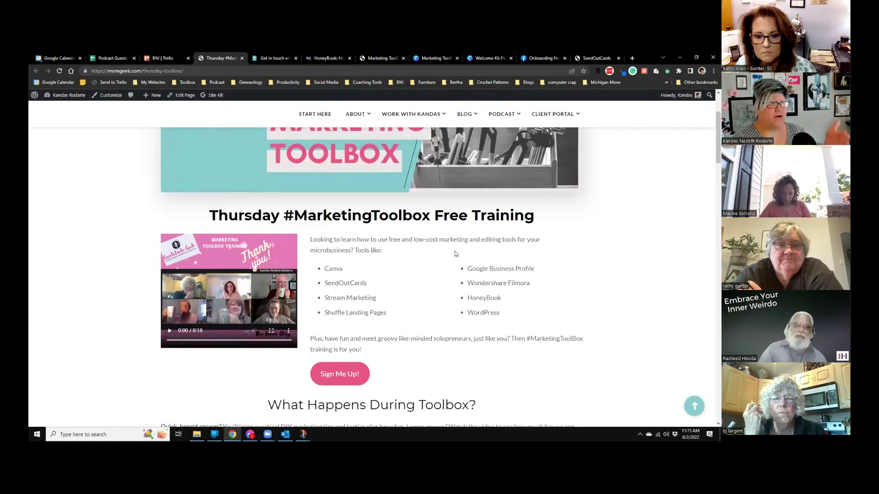
{"action": "scroll", "coordinate": [455, 254], "scroll_direction": "down", "scroll_amount": 1}
{"action": "scroll", "coordinate": [454, 252], "scroll_direction": "down", "scroll_amount": 6}
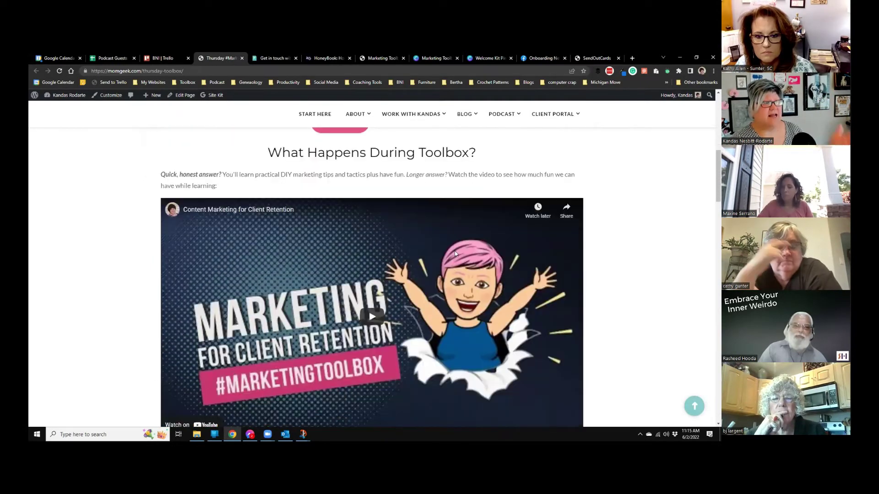
{"action": "scroll", "coordinate": [455, 254], "scroll_direction": "down", "scroll_amount": 1}
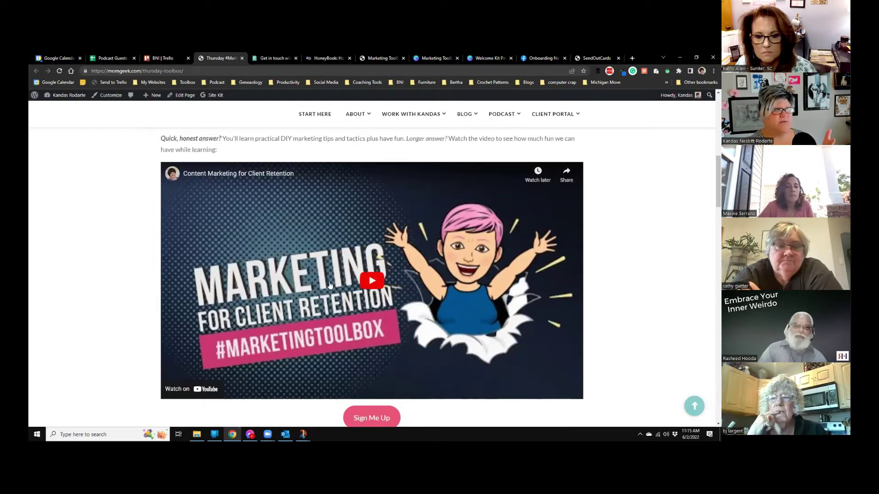
{"action": "scroll", "coordinate": [330, 285], "scroll_direction": "down", "scroll_amount": 8}
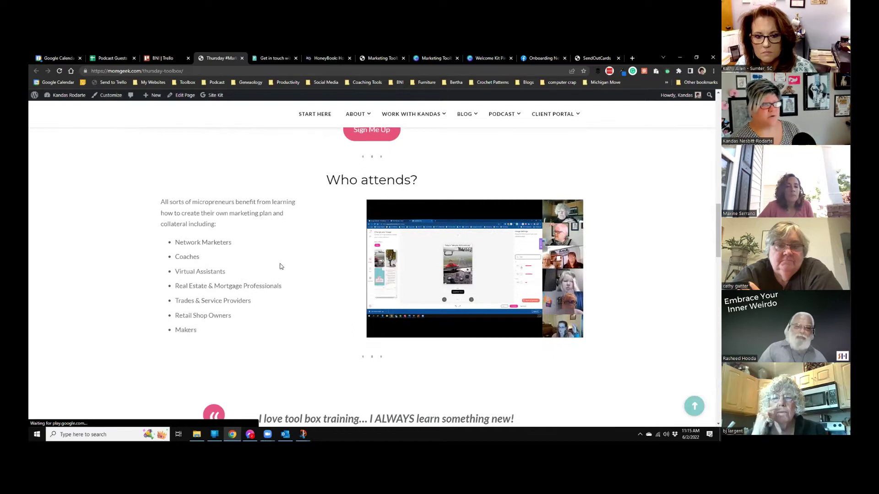
{"action": "scroll", "coordinate": [281, 265], "scroll_direction": "down", "scroll_amount": 7}
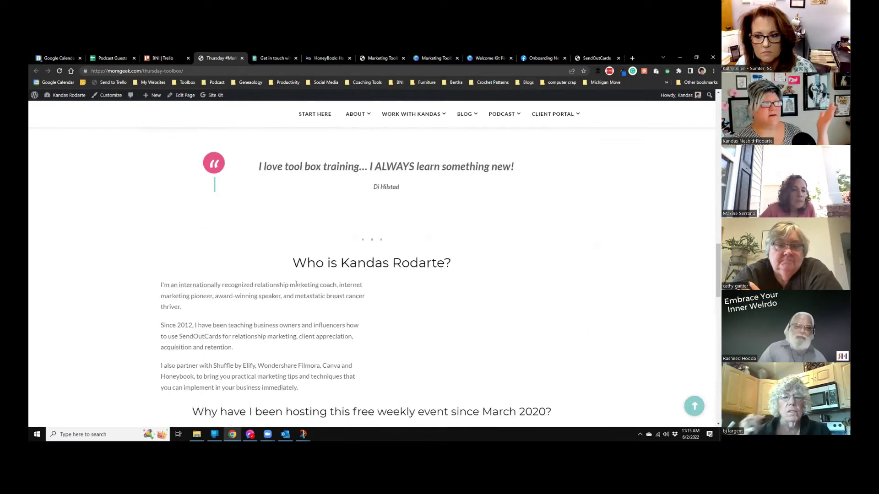
{"action": "scroll", "coordinate": [297, 284], "scroll_direction": "down", "scroll_amount": 7}
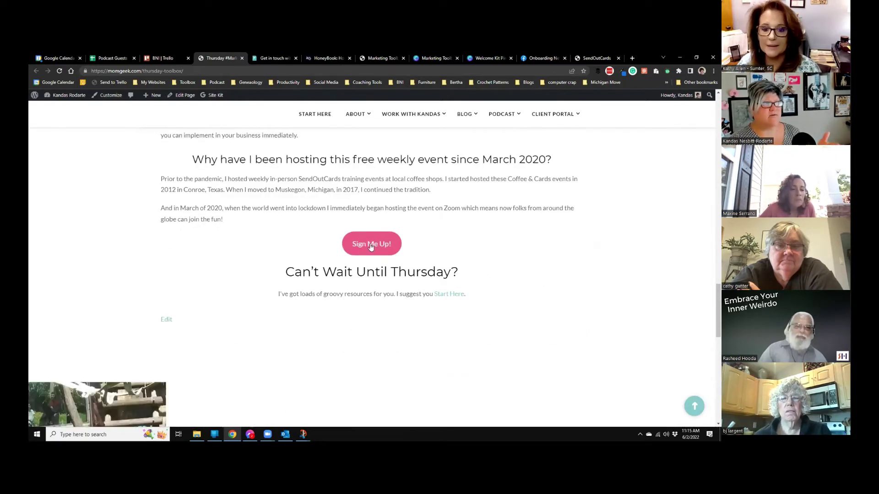
{"action": "scroll", "coordinate": [371, 247], "scroll_direction": "up", "scroll_amount": 1}
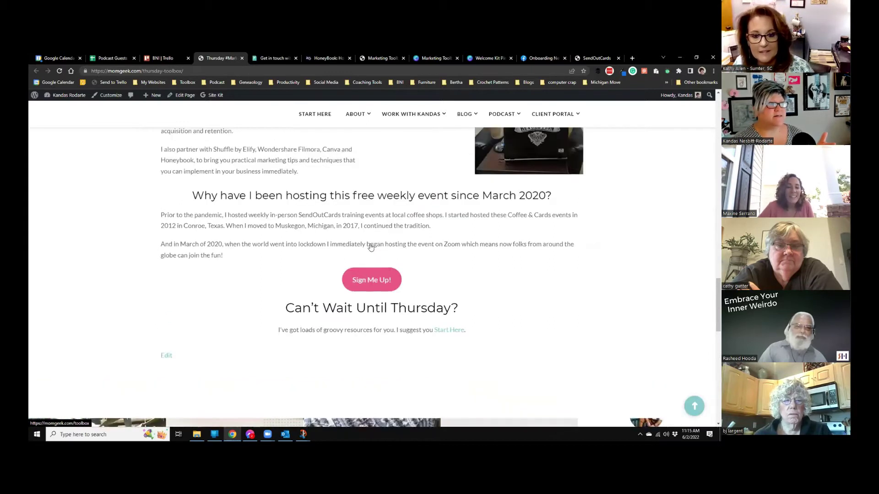
{"action": "scroll", "coordinate": [371, 247], "scroll_direction": "up", "scroll_amount": 20}
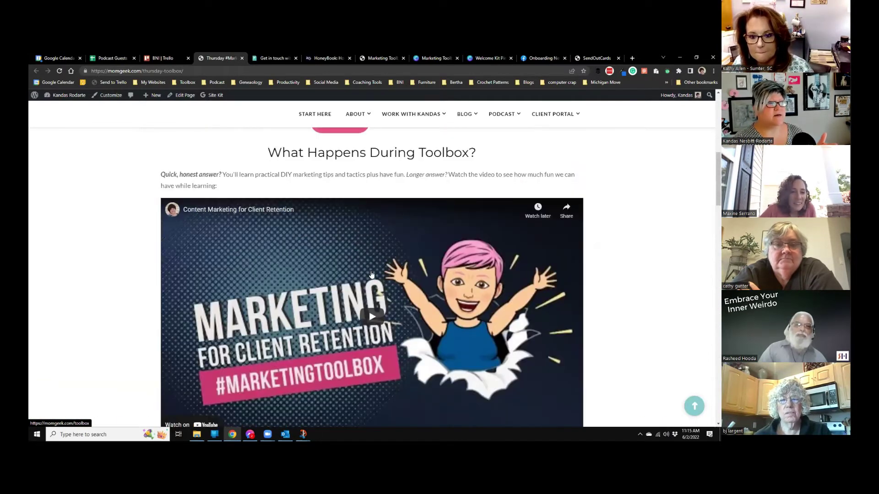
{"action": "scroll", "coordinate": [371, 275], "scroll_direction": "down", "scroll_amount": 3}
{"action": "left_click", "coordinate": [274, 56]}
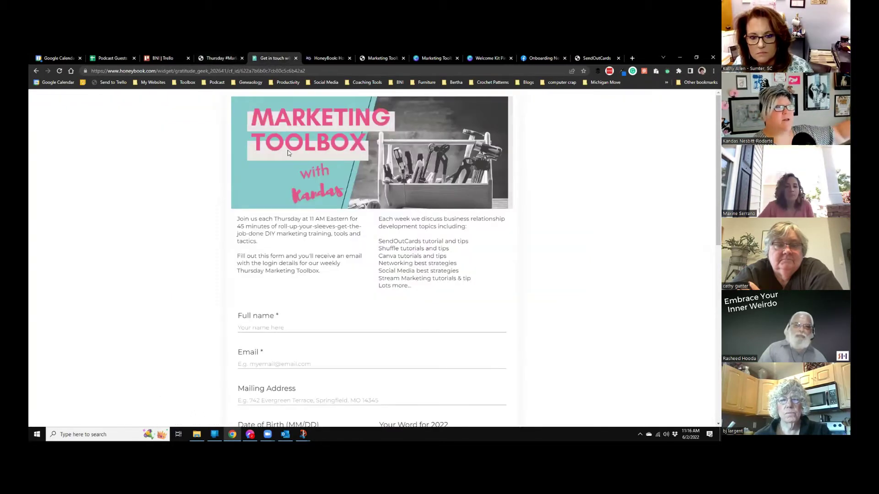
{"action": "scroll", "coordinate": [263, 195], "scroll_direction": "down", "scroll_amount": 3}
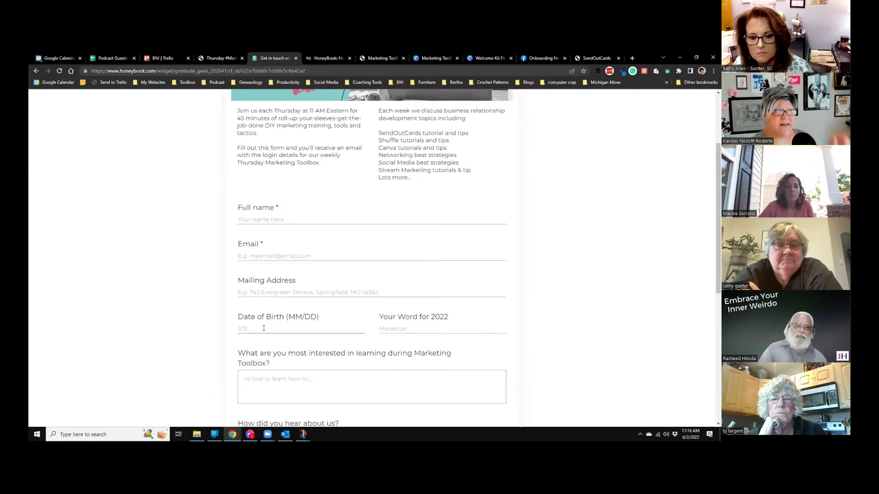
{"action": "left_click", "coordinate": [402, 329]}
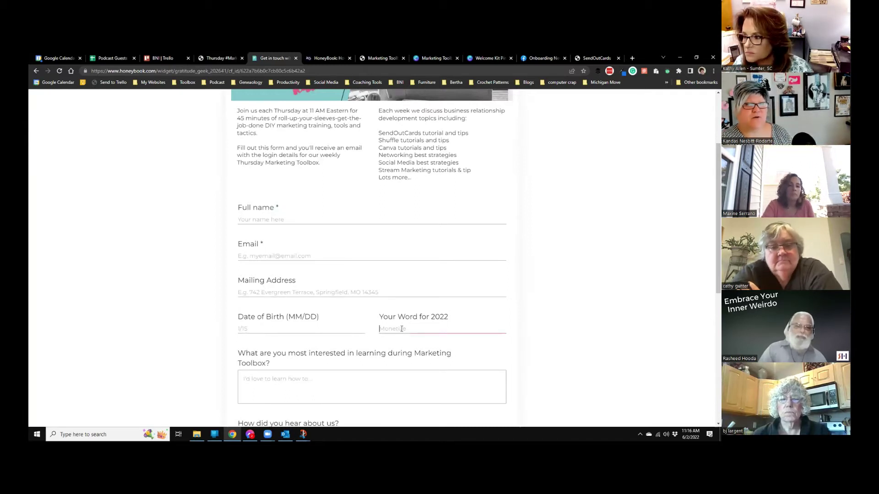
{"action": "scroll", "coordinate": [375, 341], "scroll_direction": "down", "scroll_amount": 1}
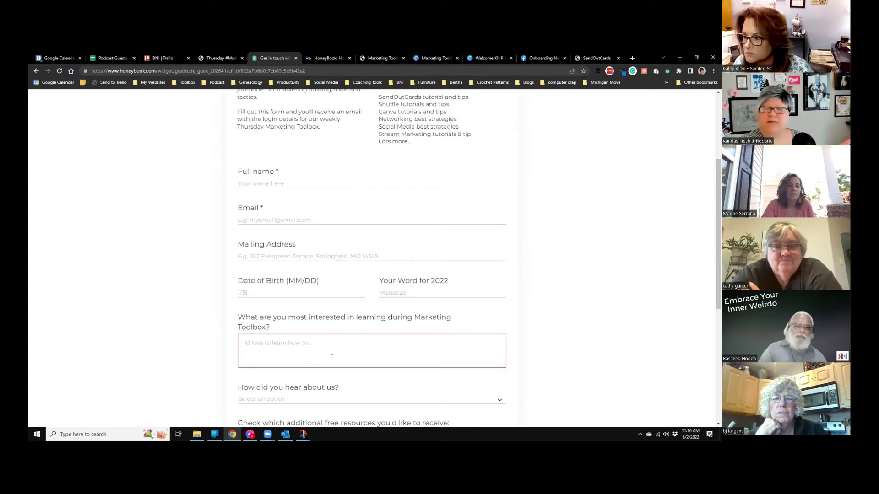
{"action": "scroll", "coordinate": [274, 361], "scroll_direction": "down", "scroll_amount": 1}
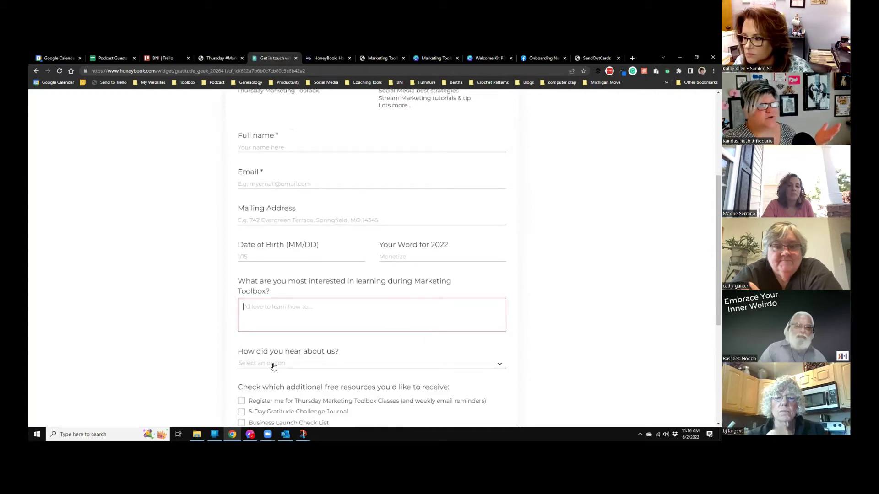
{"action": "scroll", "coordinate": [273, 366], "scroll_direction": "down", "scroll_amount": 2}
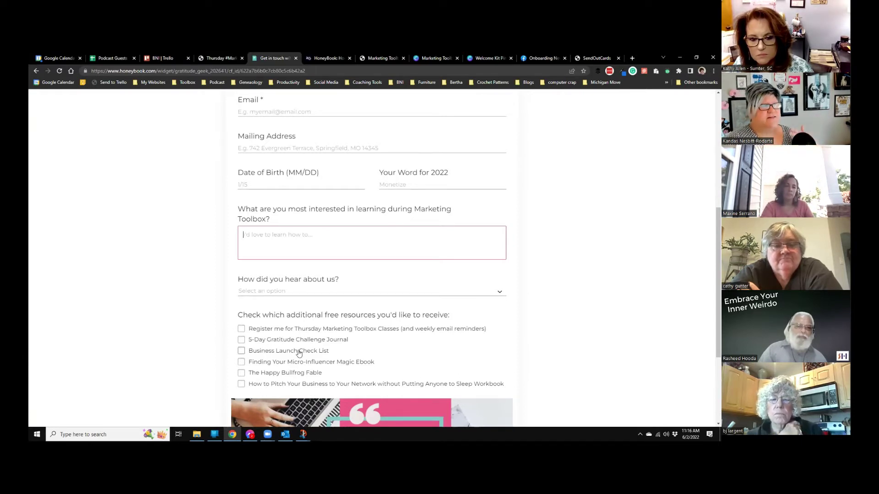
{"action": "scroll", "coordinate": [300, 341], "scroll_direction": "up", "scroll_amount": 5}
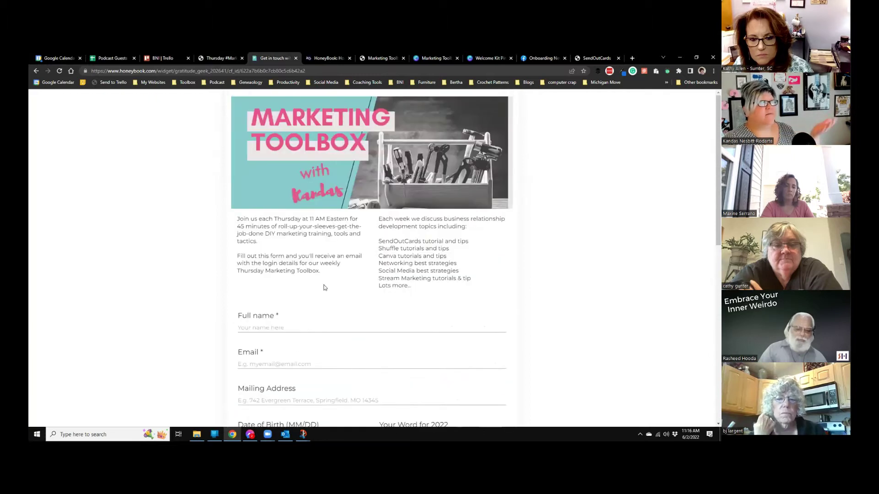
Return to the Thursday Toolbox page, copy its web address, and leave Chrome
{"action": "left_click", "coordinate": [214, 58]}
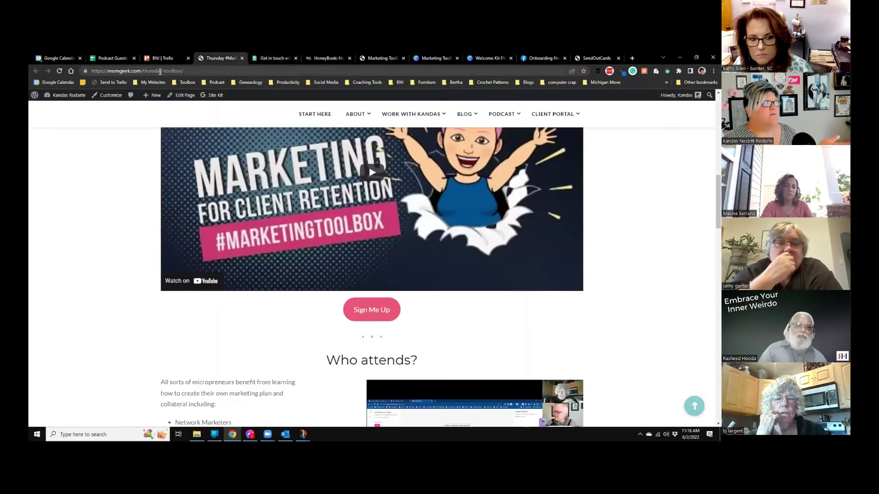
{"action": "left_click", "coordinate": [160, 71]}
{"action": "right_click", "coordinate": [160, 72]}
{"action": "left_click", "coordinate": [178, 123]}
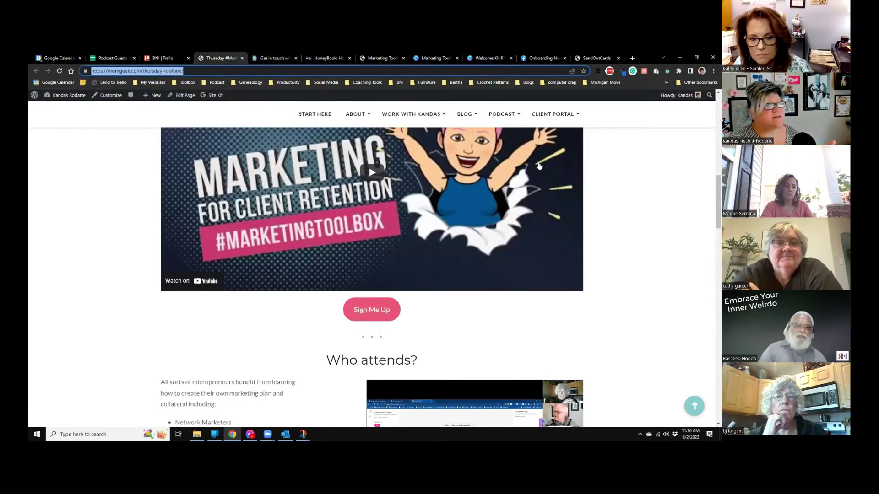
{"action": "key", "text": "alt+Tab"}
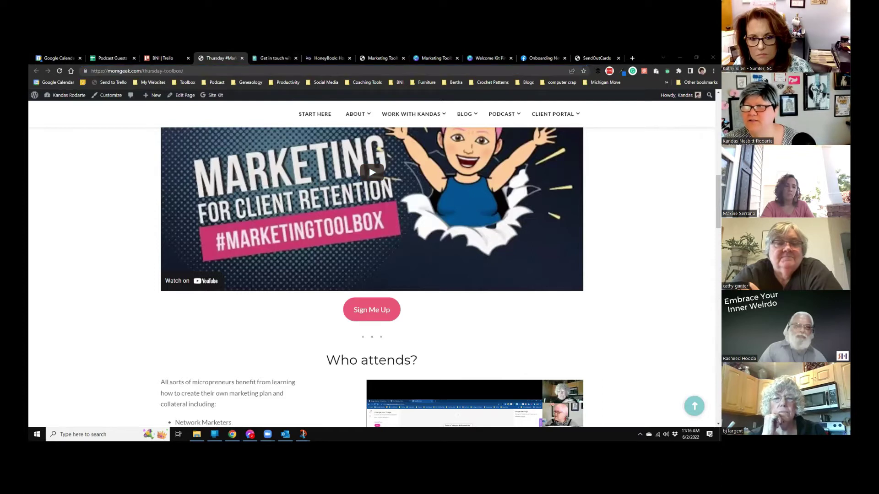